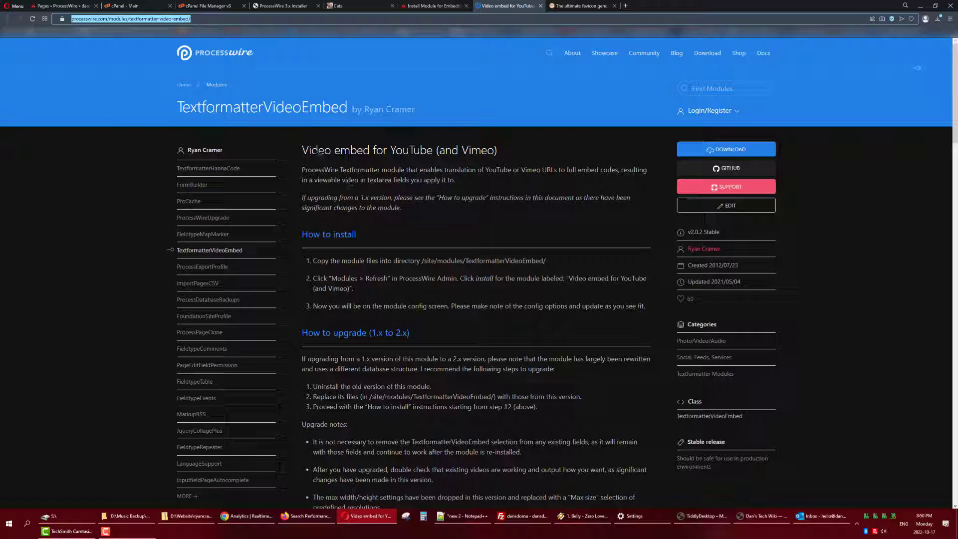
Download the TextformatterVideoEmbed module archive from its ProcessWire modules page
left_click_drag(176, 117, 432, 115)
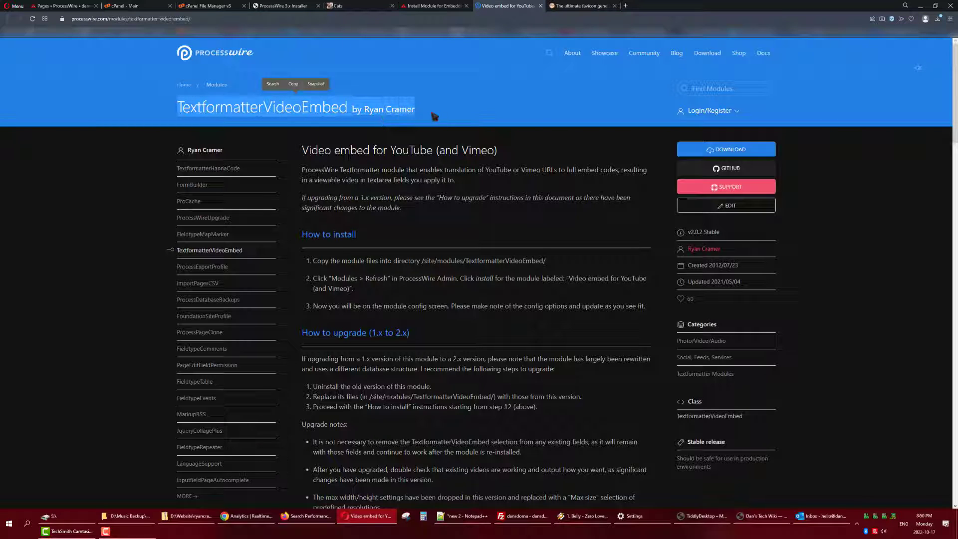
left_click(438, 171)
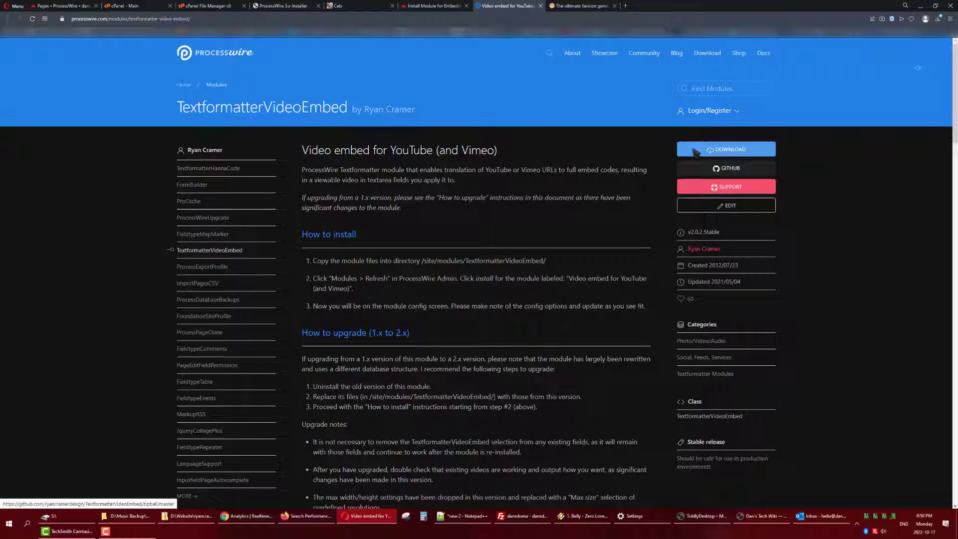
left_click(696, 151)
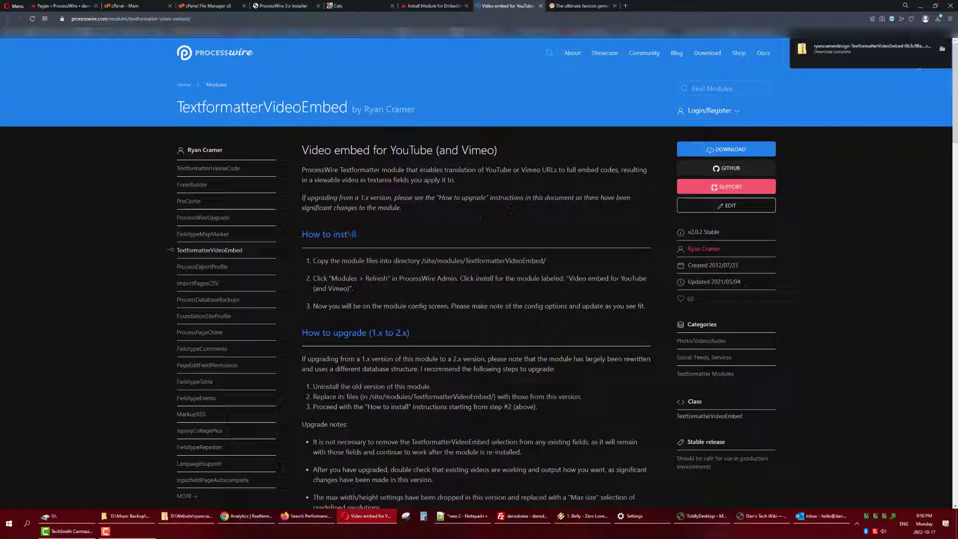
In the cPanel File Manager, permanently delete the existing TextformatterVideoEmbed folder from newsite.dansdomain.ca/site/modules
left_click(227, 6)
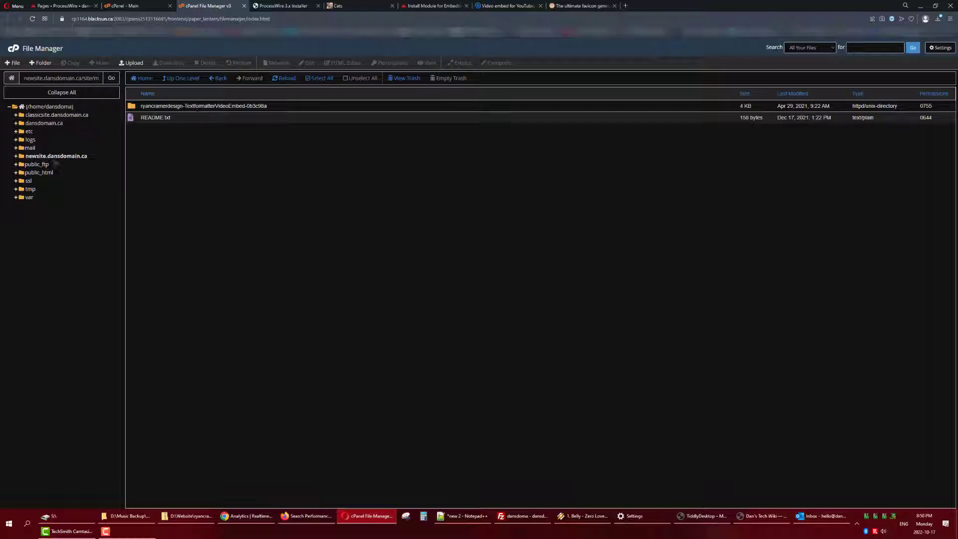
left_click(55, 158)
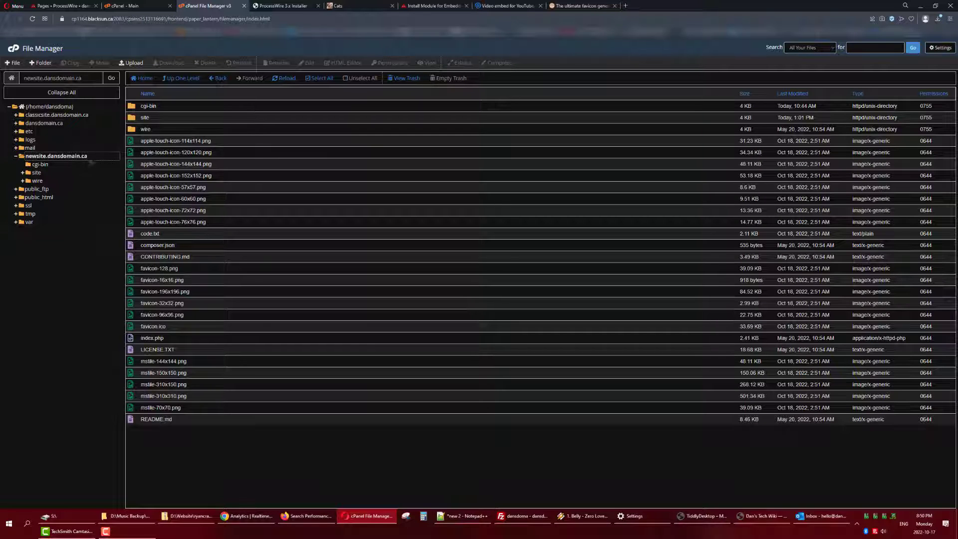
double_click(164, 120)
double_click(163, 120)
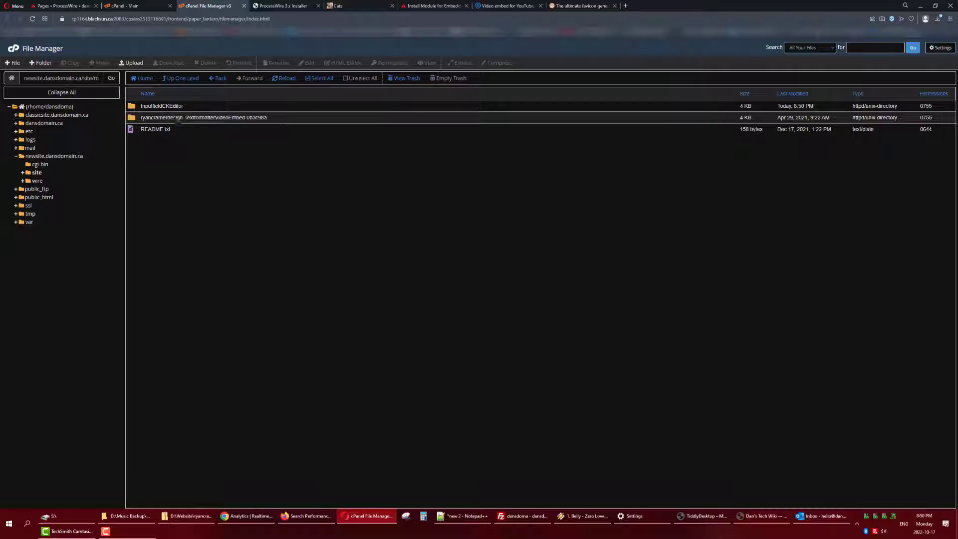
right_click(175, 119)
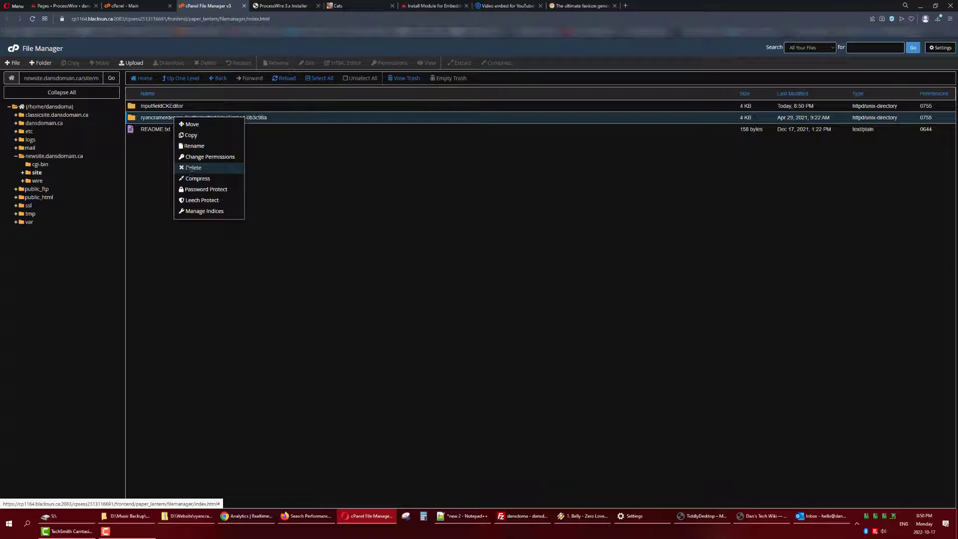
left_click(190, 167)
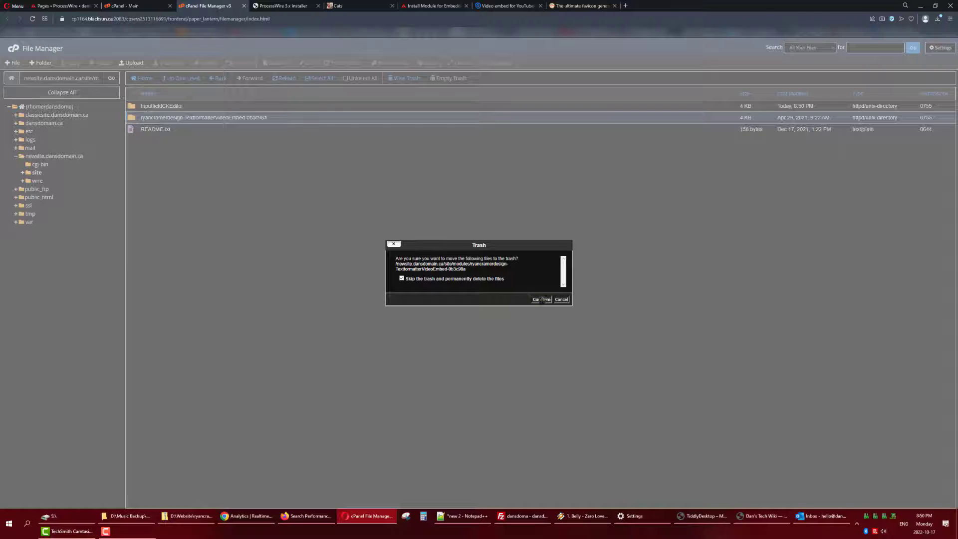
left_click(541, 300)
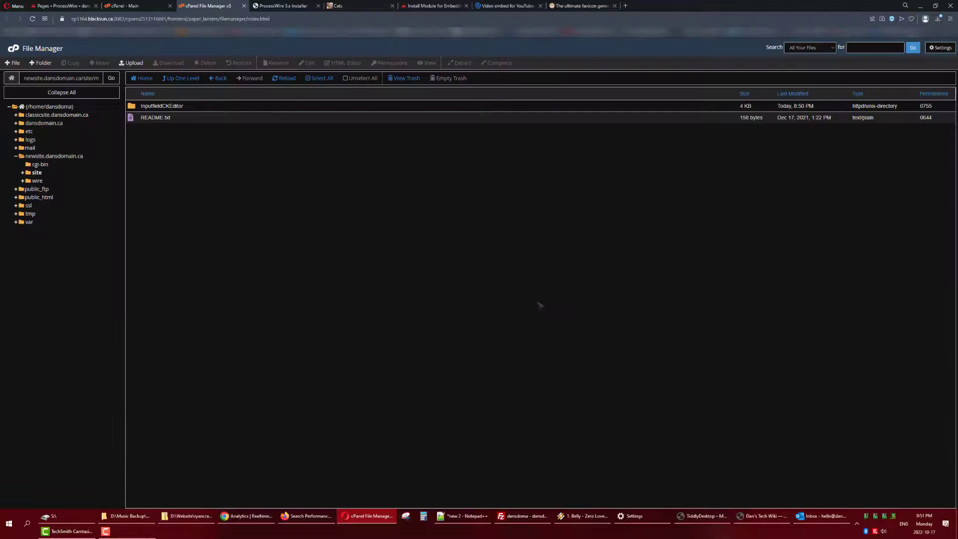
Upload the newly downloaded TextformatterVideoEmbed zip from Downloads to site/modules and return to that folder
left_click(182, 120)
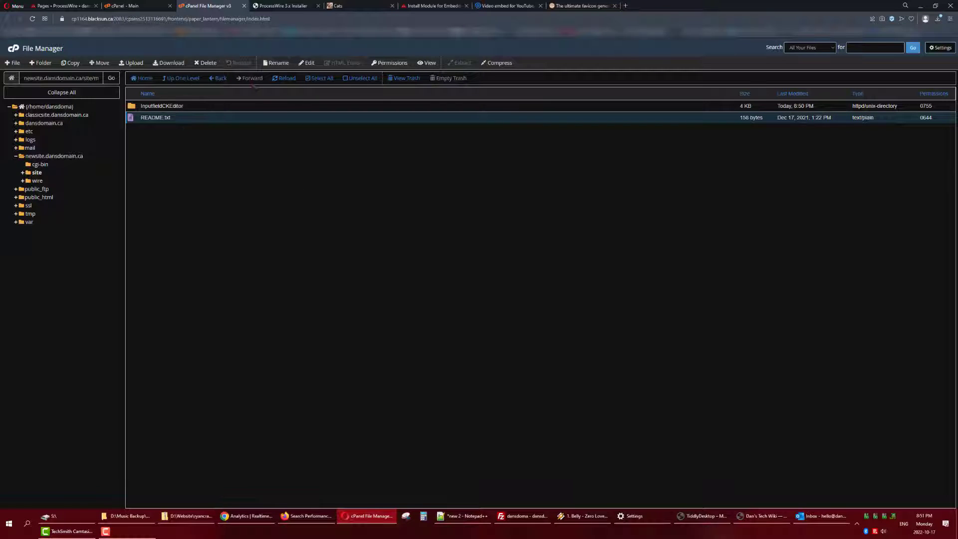
key("F9")
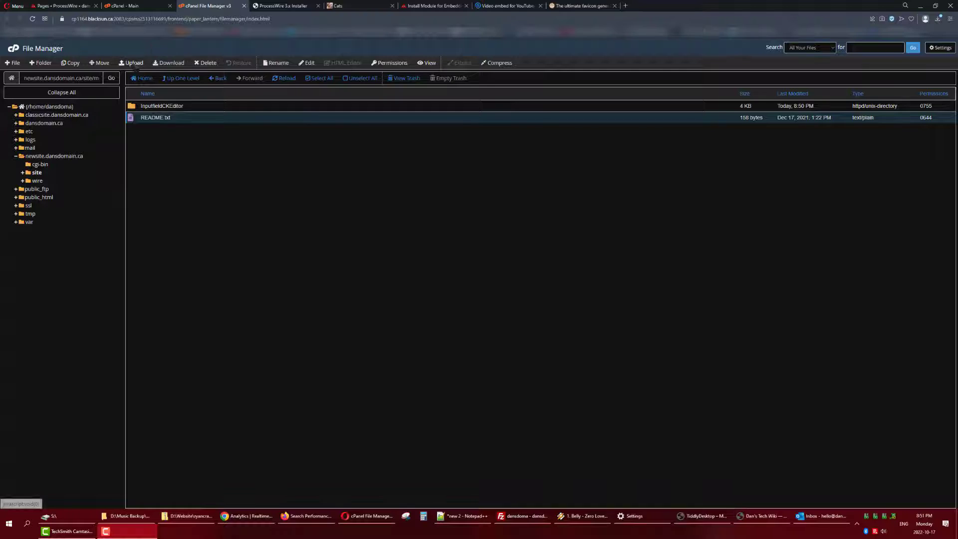
left_click(132, 63)
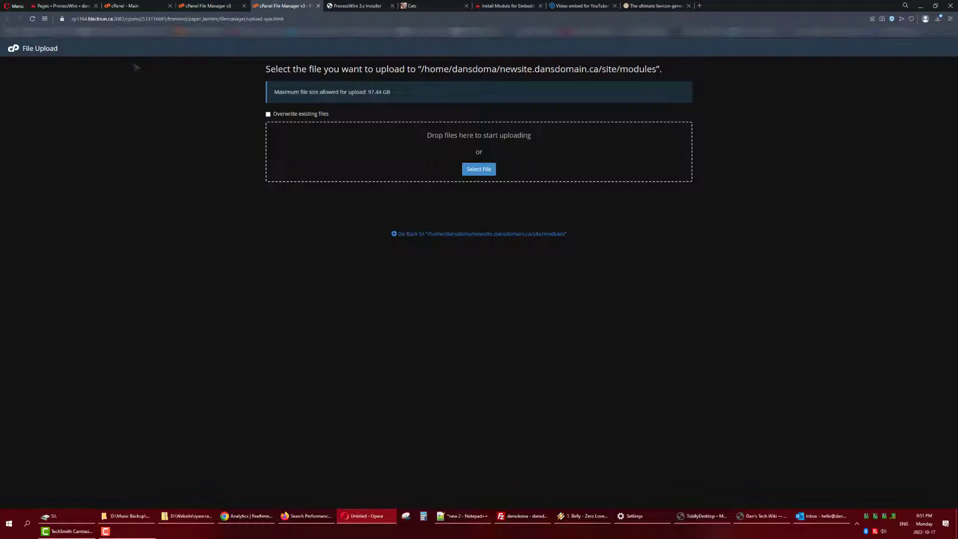
left_click(469, 170)
left_click(514, 271)
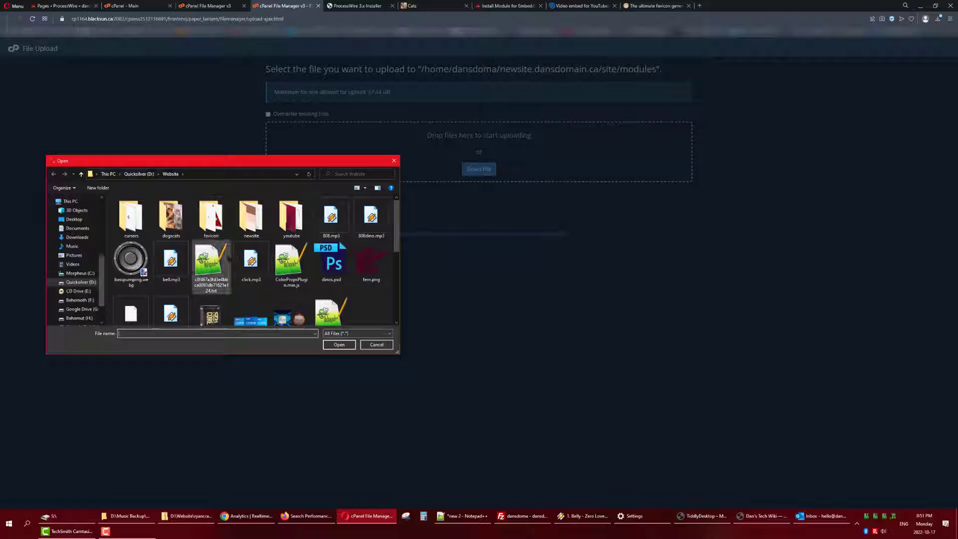
left_click(77, 237)
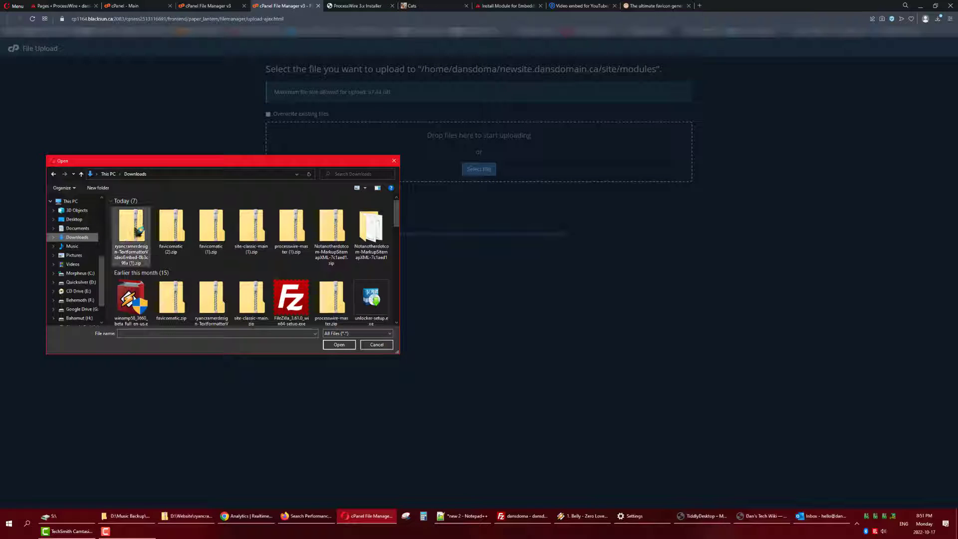
double_click(139, 231)
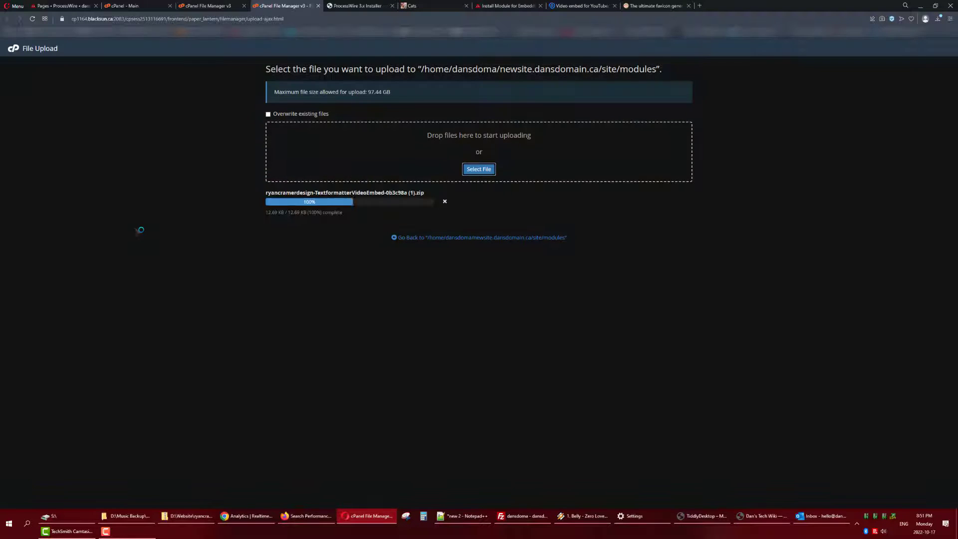
left_click(436, 238)
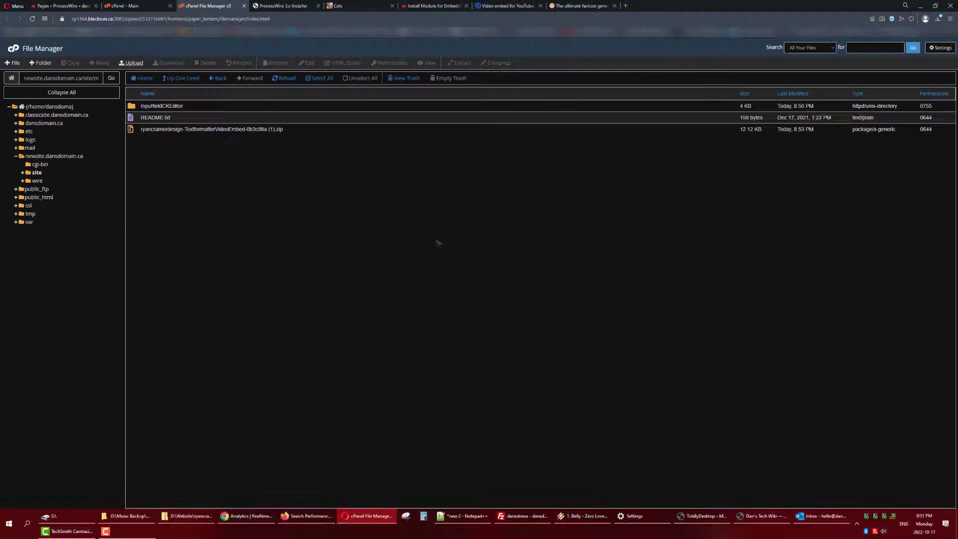
Extract the TextformatterVideoEmbed zip into /newsite.dansdomain.ca/site/modules, reload the file list, and open the extracted folder
right_click(202, 133)
left_click(224, 225)
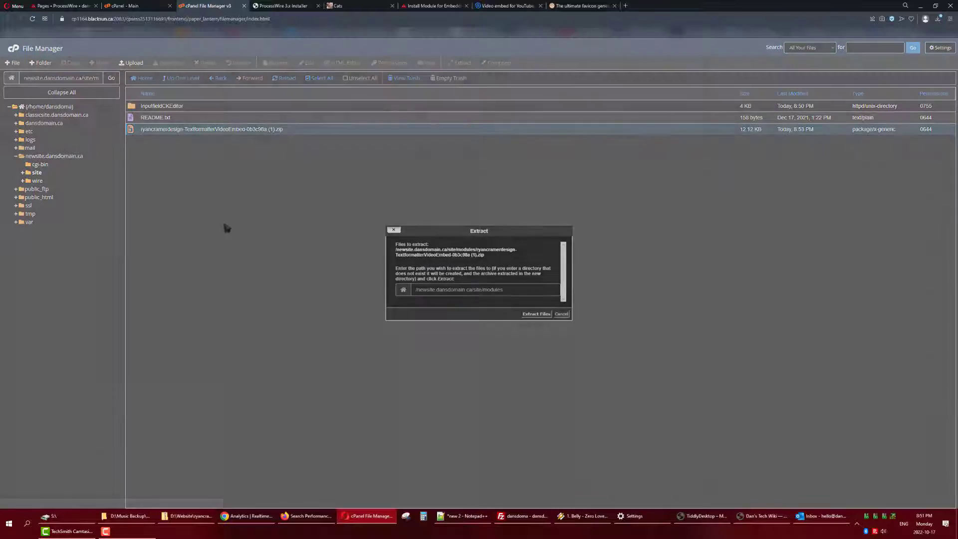
left_click(536, 313)
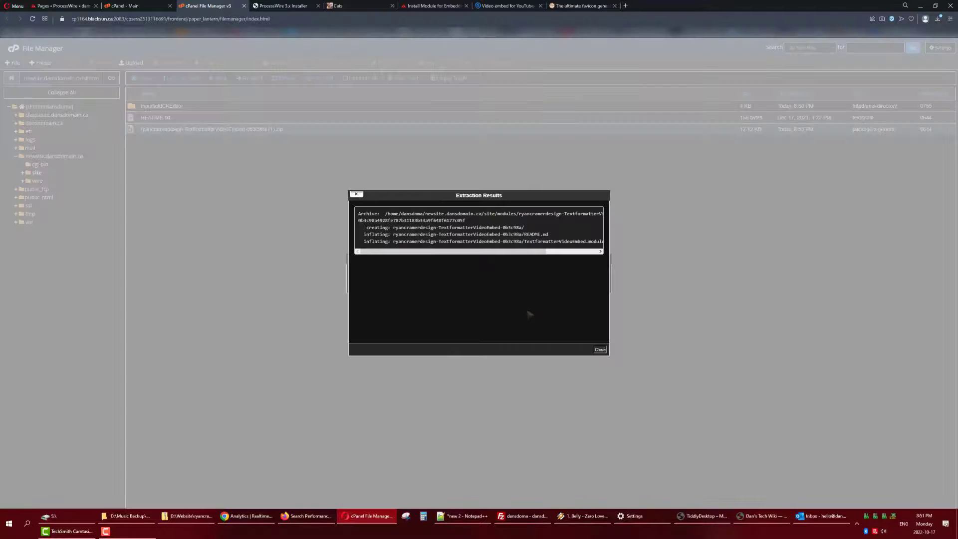
left_click(599, 349)
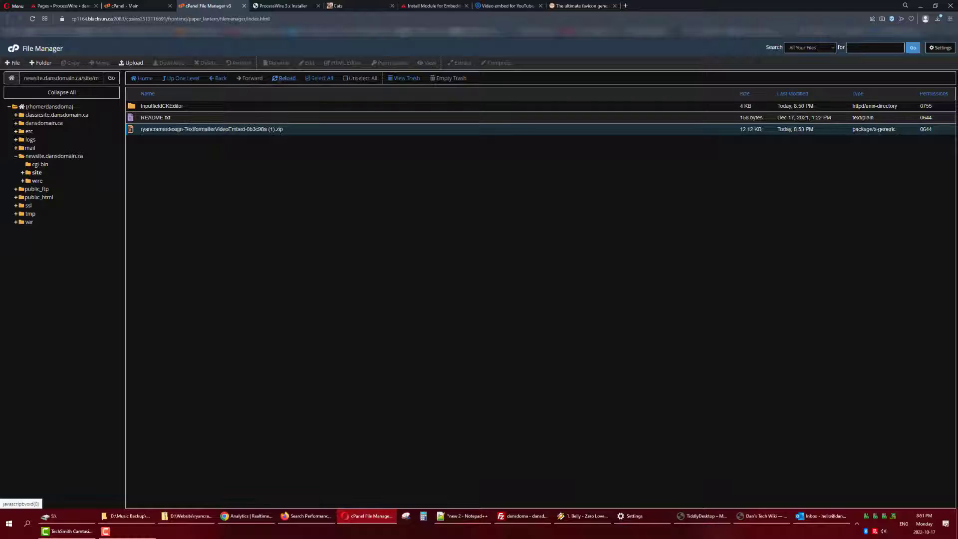
left_click(286, 79)
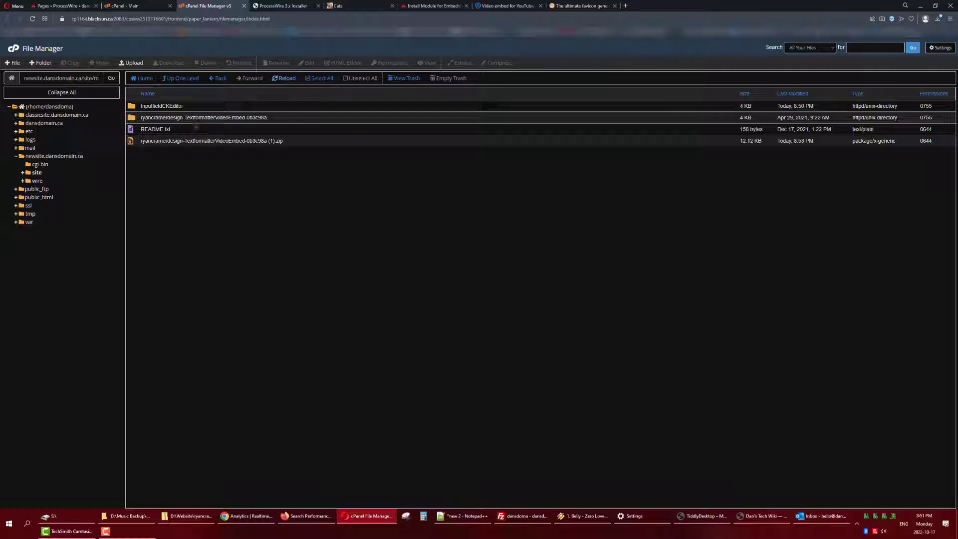
left_click(196, 119)
double_click(227, 119)
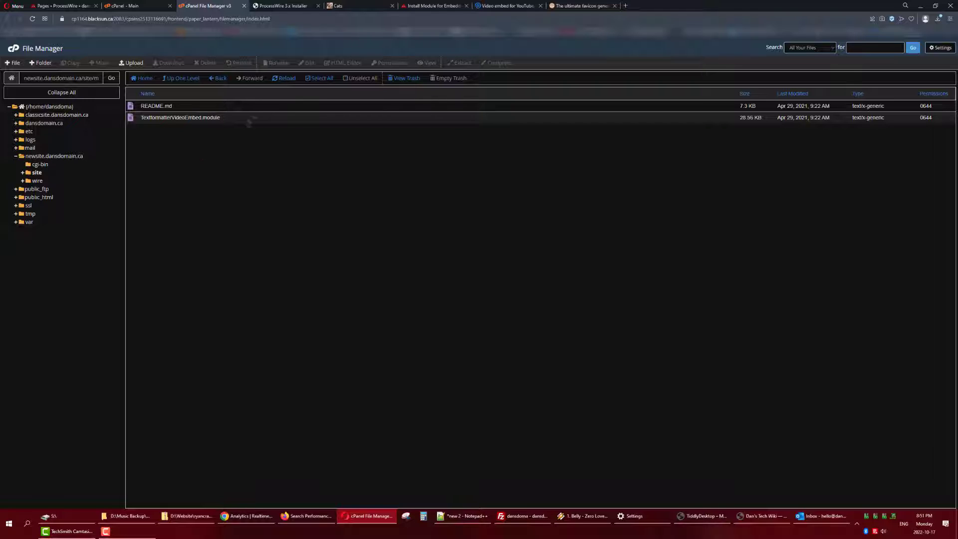
Switch to the ProcessWire admin from the installer page and refresh the site's modules
left_click(298, 14)
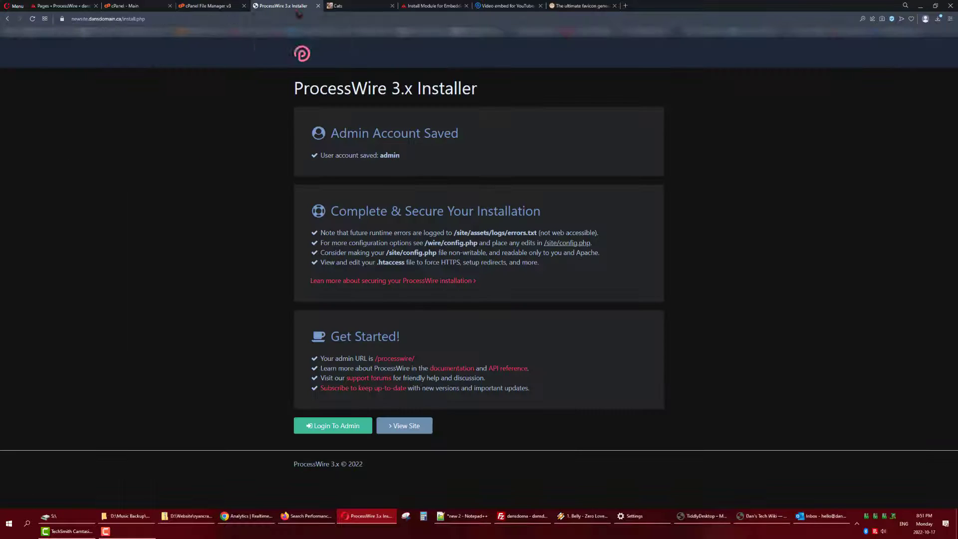
left_click(347, 429)
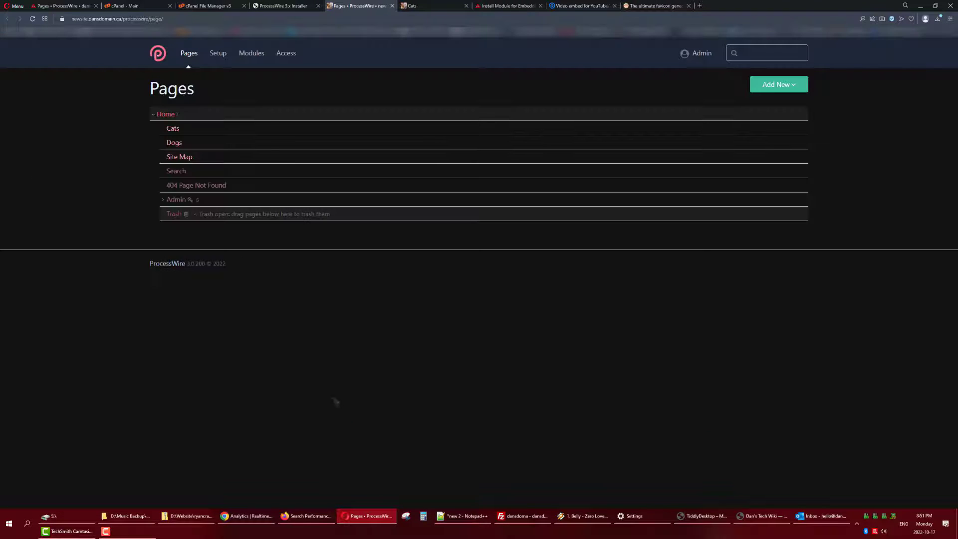
left_click(251, 56)
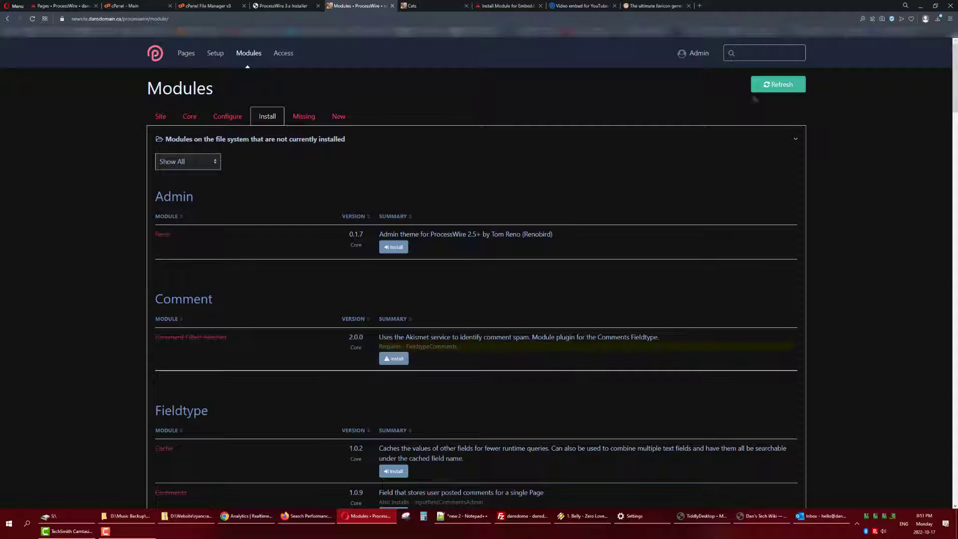
left_click(763, 88)
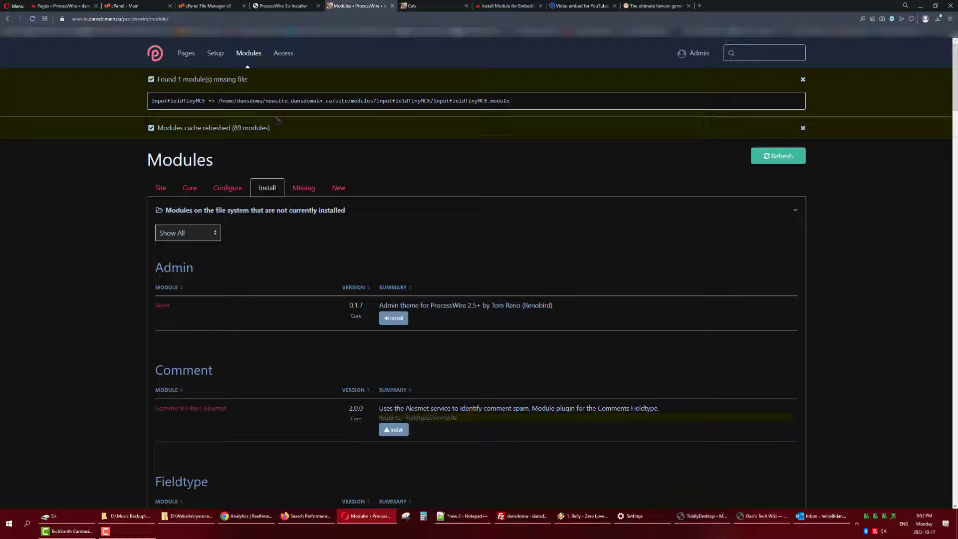
Examine the list of modules that are not installed, particularly the Textformatter section
scroll(267, 199, "down", 5)
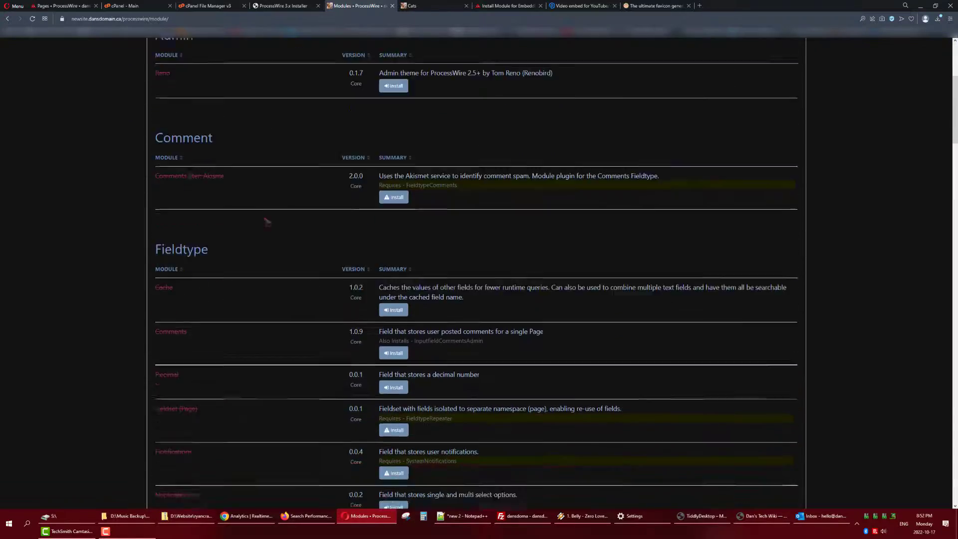
scroll(267, 221, "down", 20)
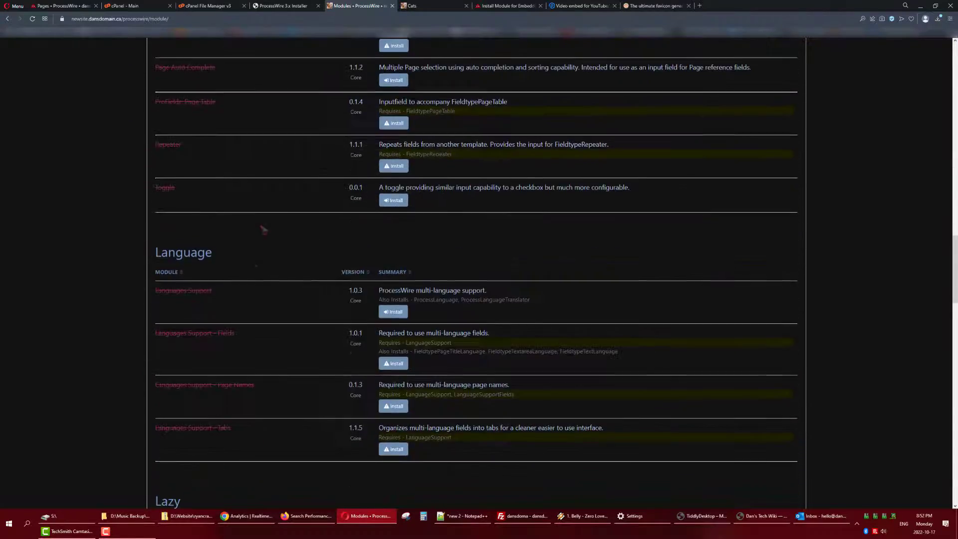
scroll(263, 229, "down", 20)
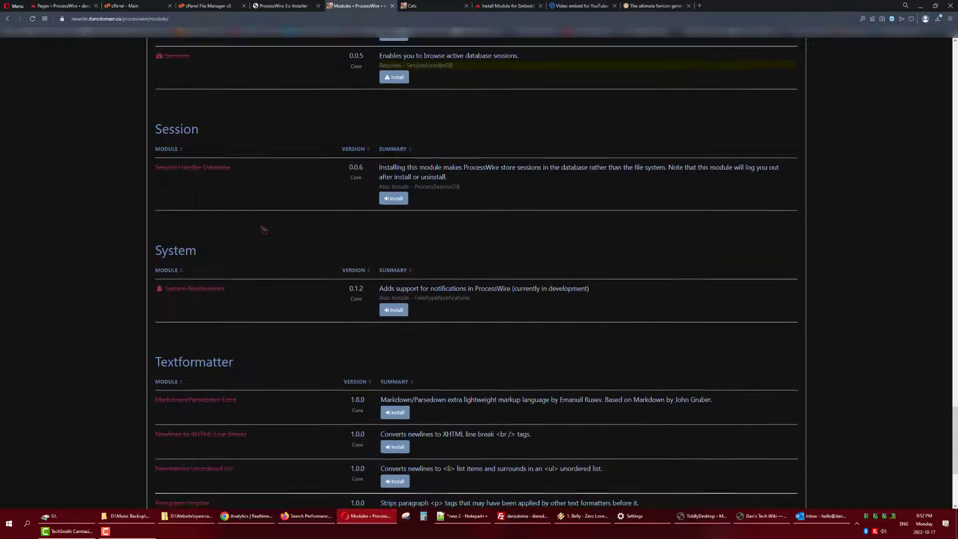
scroll(263, 229, "down", 4)
left_click_drag(156, 181, 256, 186)
left_click(264, 182)
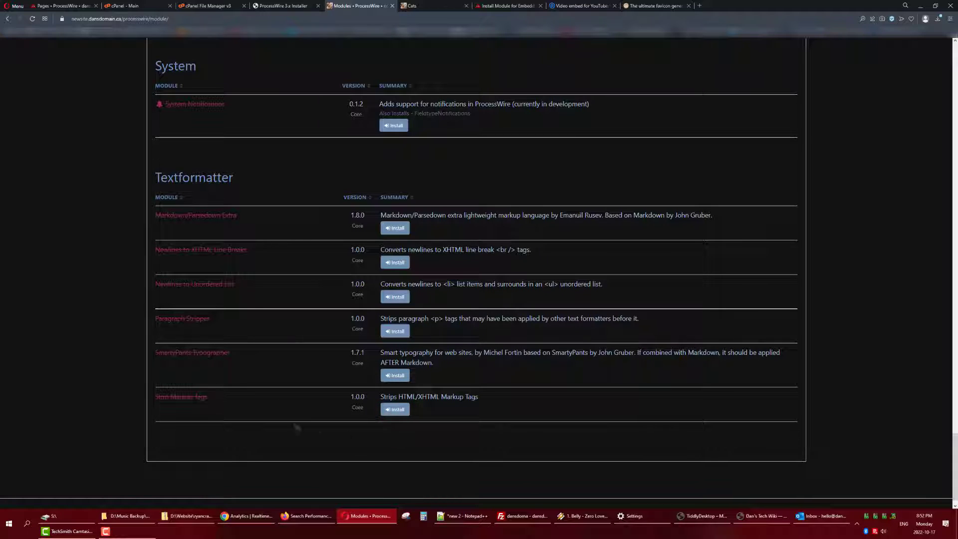
scroll(296, 427, "up", 20)
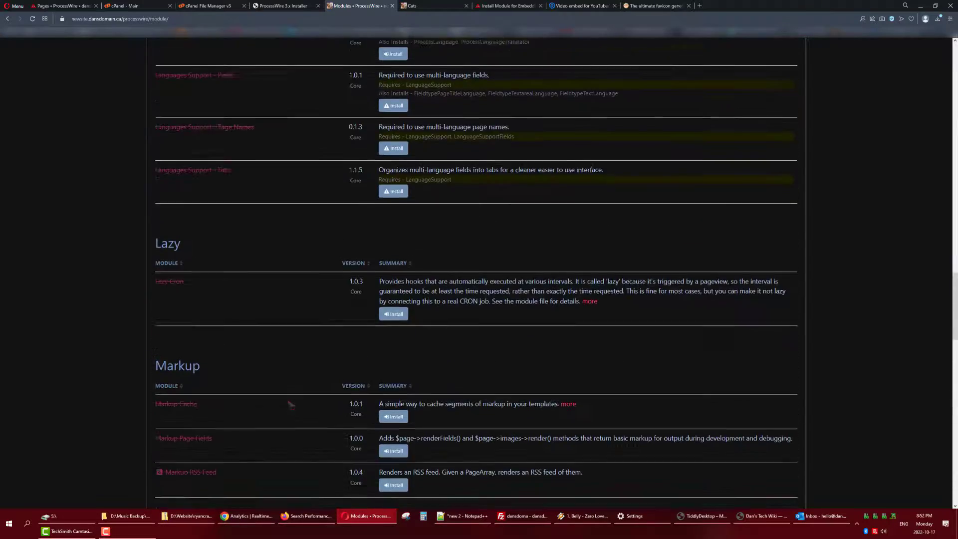
scroll(291, 405, "up", 20)
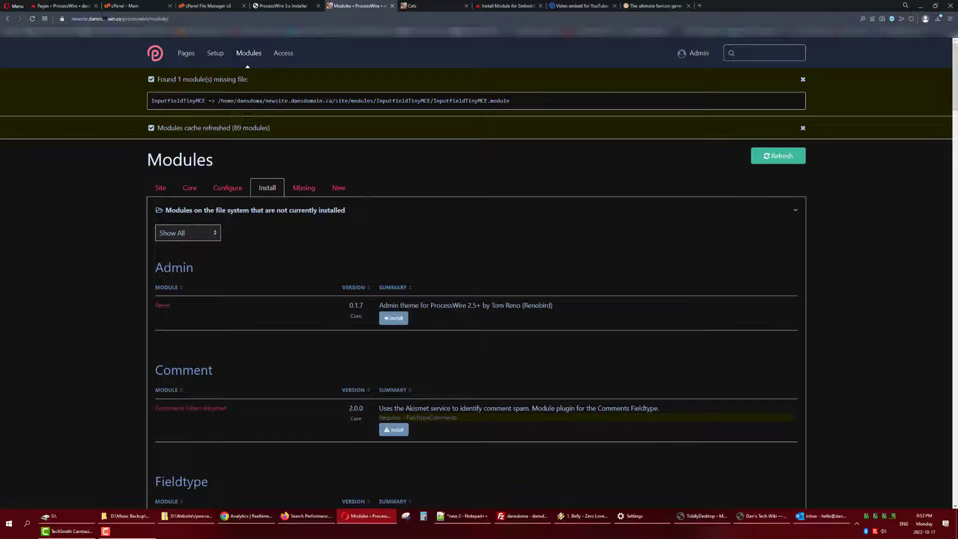
Add the "Video embed for YouTube (and Vimeo)" text formatter to the body field and save the field
mouse_move(212, 48)
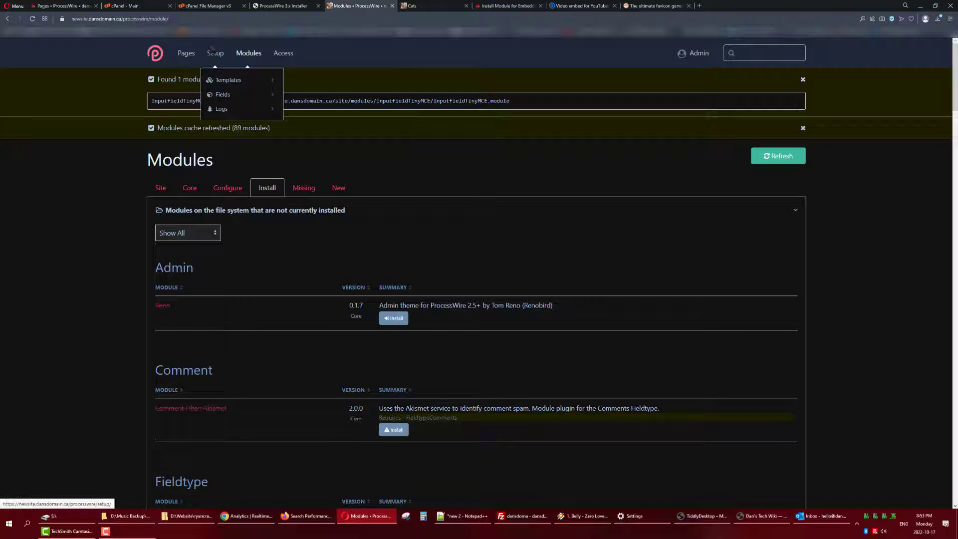
mouse_move(227, 95)
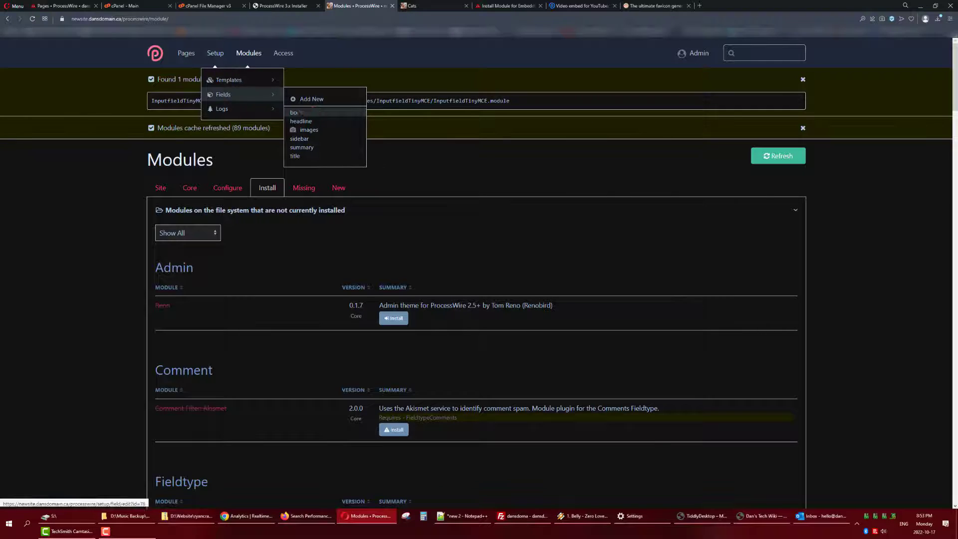
left_click(297, 113)
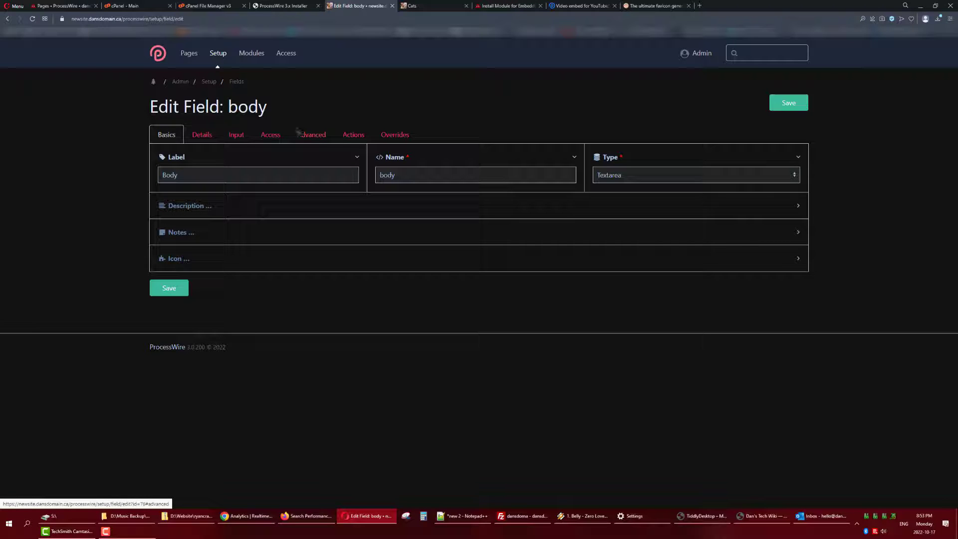
left_click(213, 138)
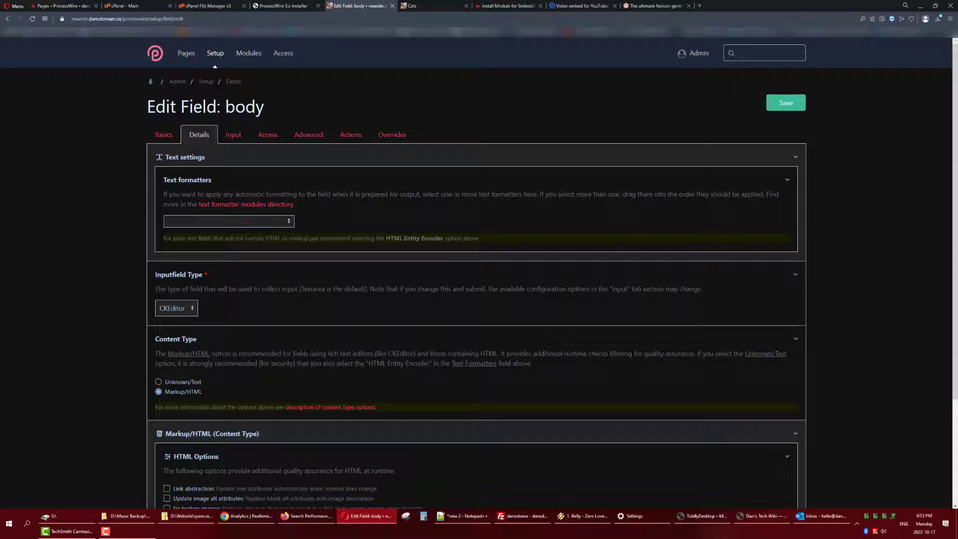
left_click(188, 223)
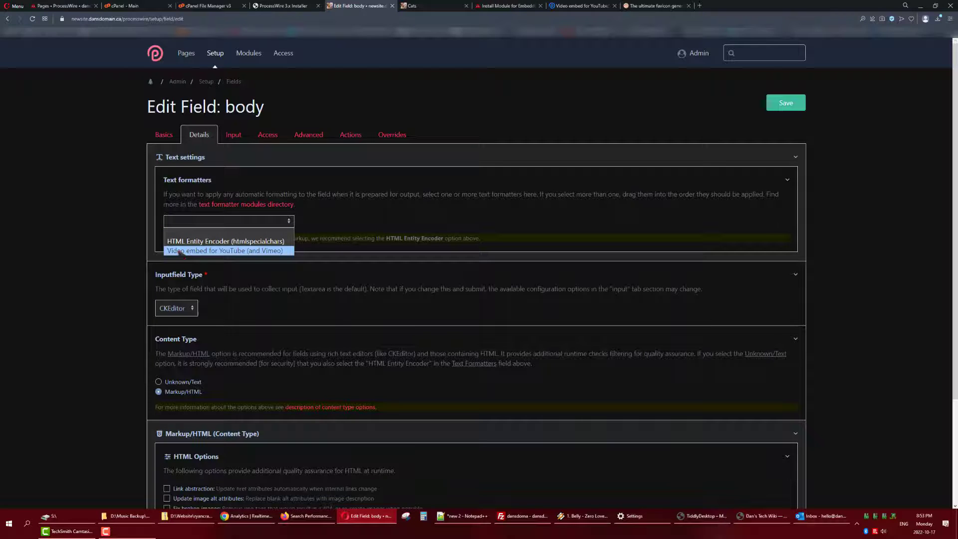
left_click(288, 252)
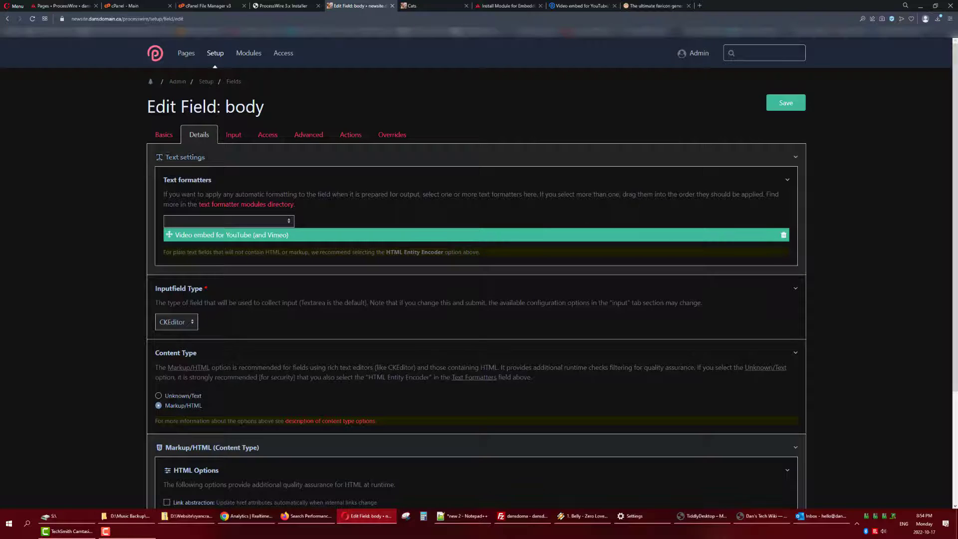
left_click(784, 104)
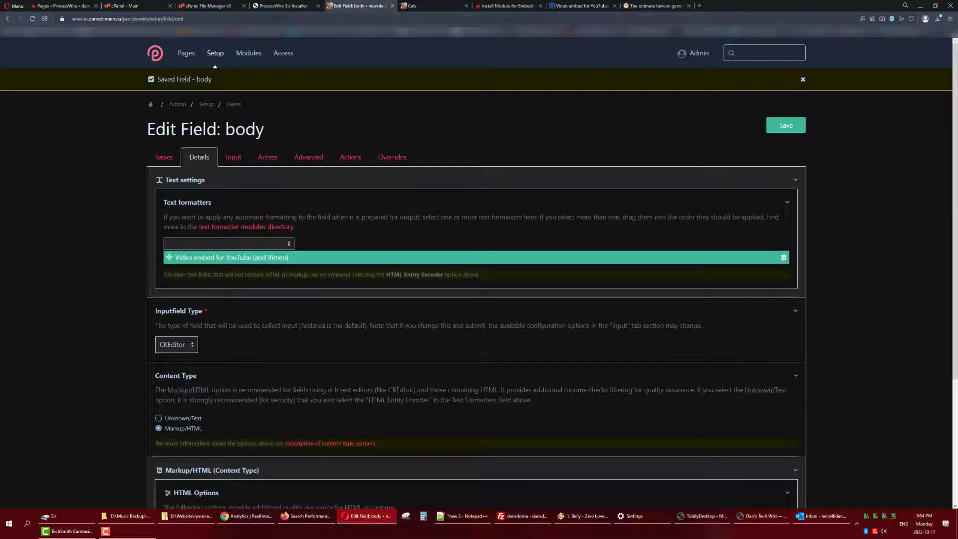
Open youtube.com separately from the admin page and search for "playful dogs"
left_click(698, 5)
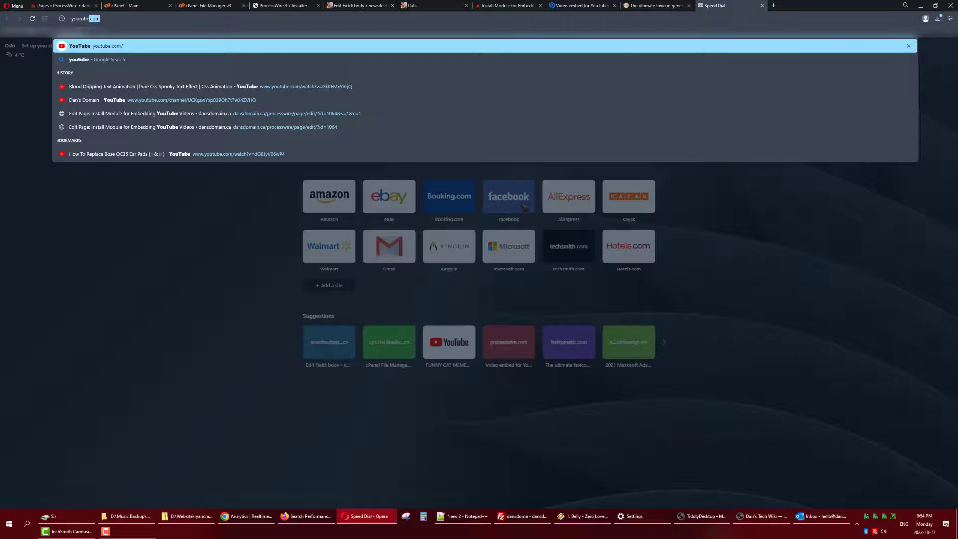
key("Return")
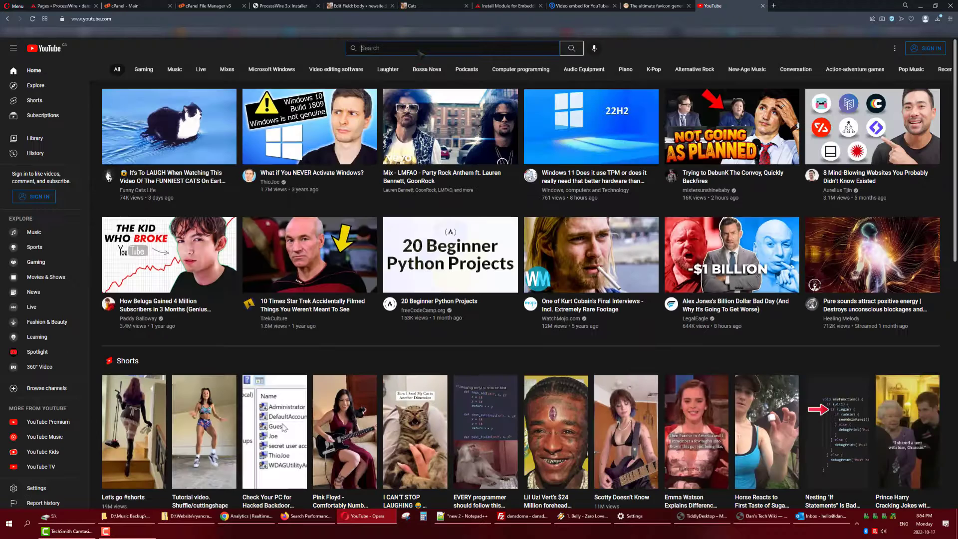
left_click(421, 52)
type("playful dogs")
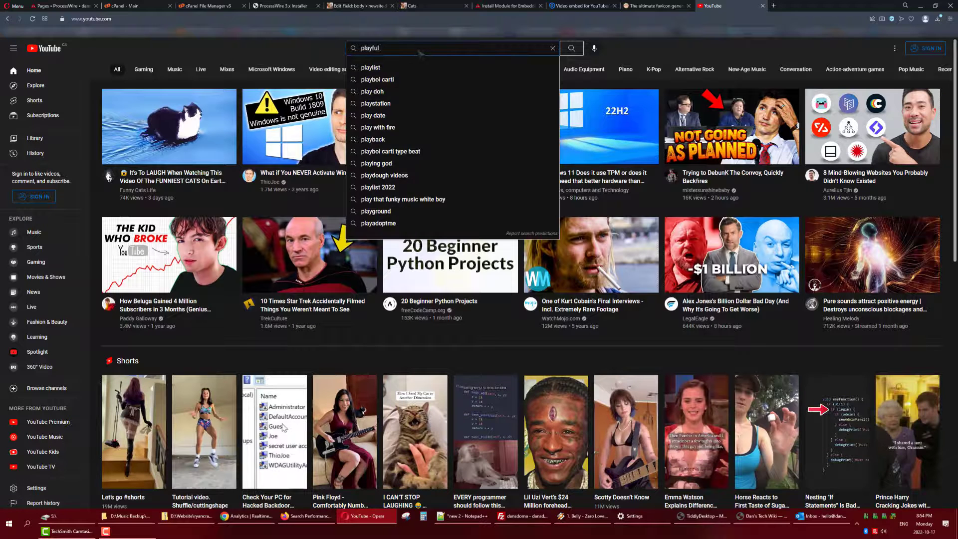
key("Return")
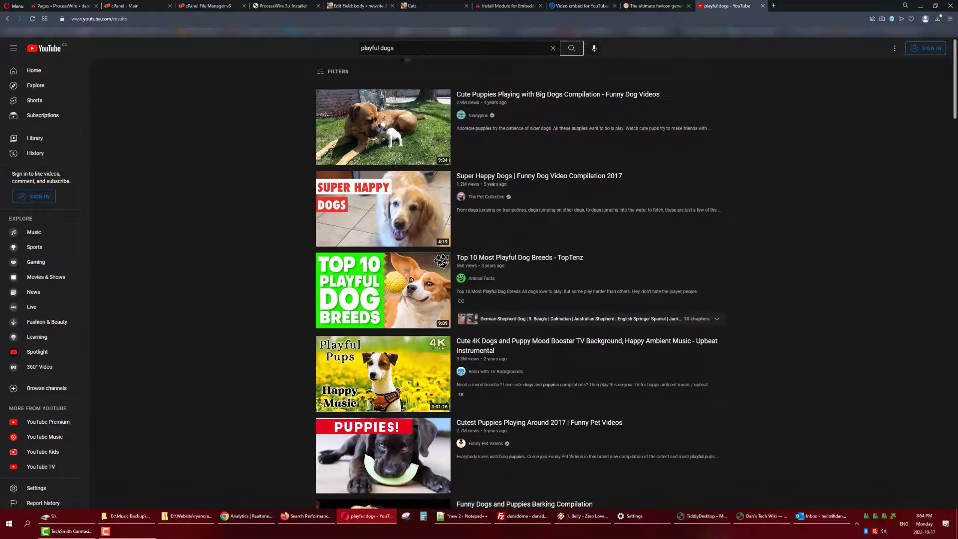
Open the video "Cute Puppies Playing with Big Dogs Compilation", copy its web address and close YouTube
left_click(399, 125)
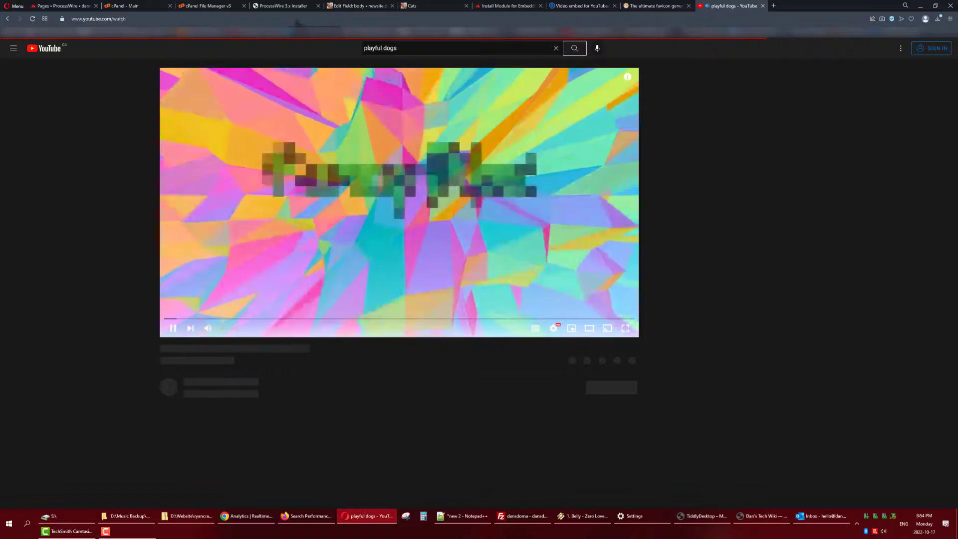
right_click(299, 19)
key("ctrl+c")
left_click(307, 52)
key("ctrl+w")
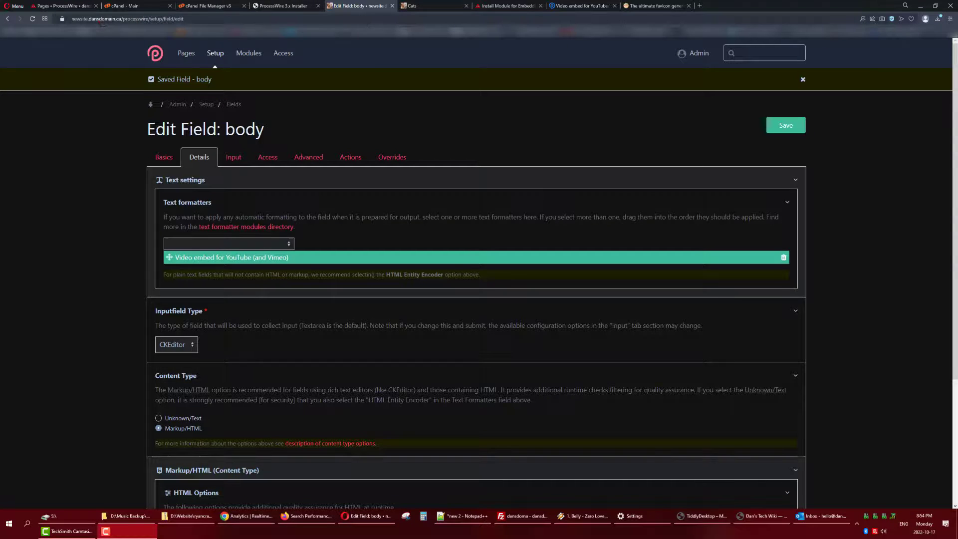
Edit the Dogs page, paste the copied YouTube address on its own line in the body, and save the page
left_click(187, 53)
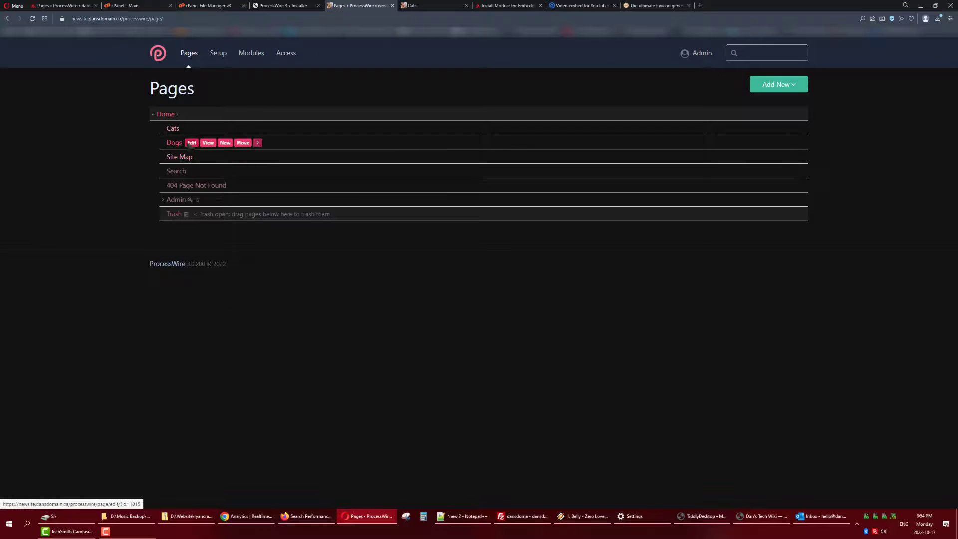
left_click(191, 143)
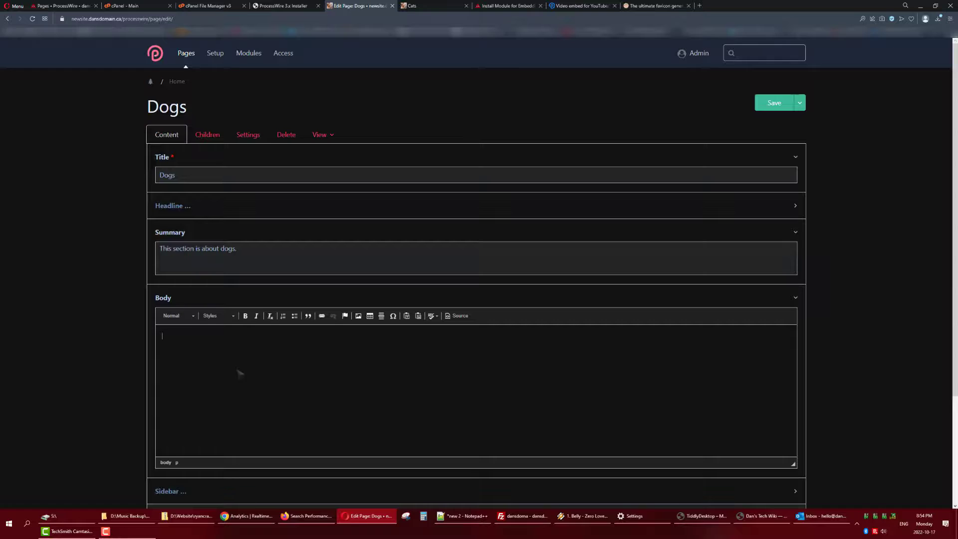
left_click(237, 363)
key("ctrl+v")
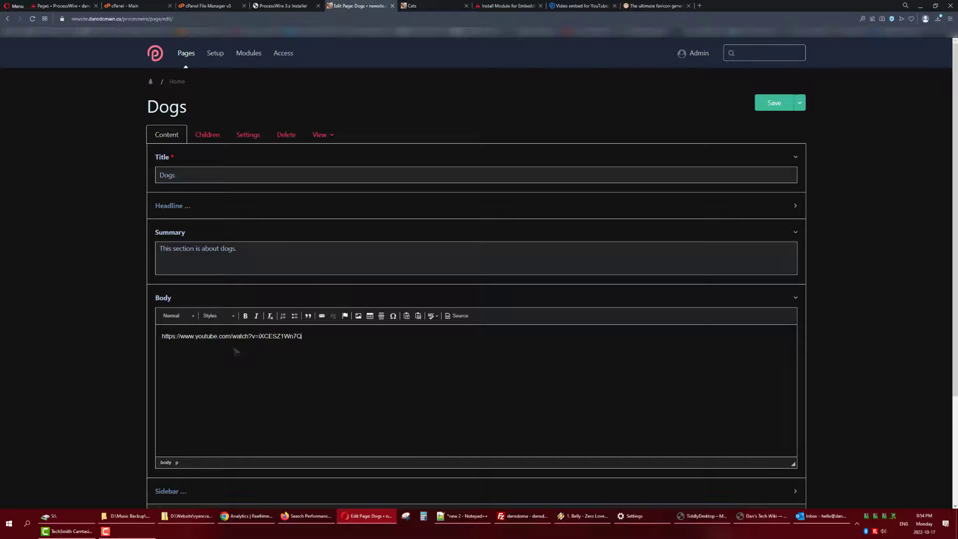
key("Return")
scroll(233, 345, "down", 2)
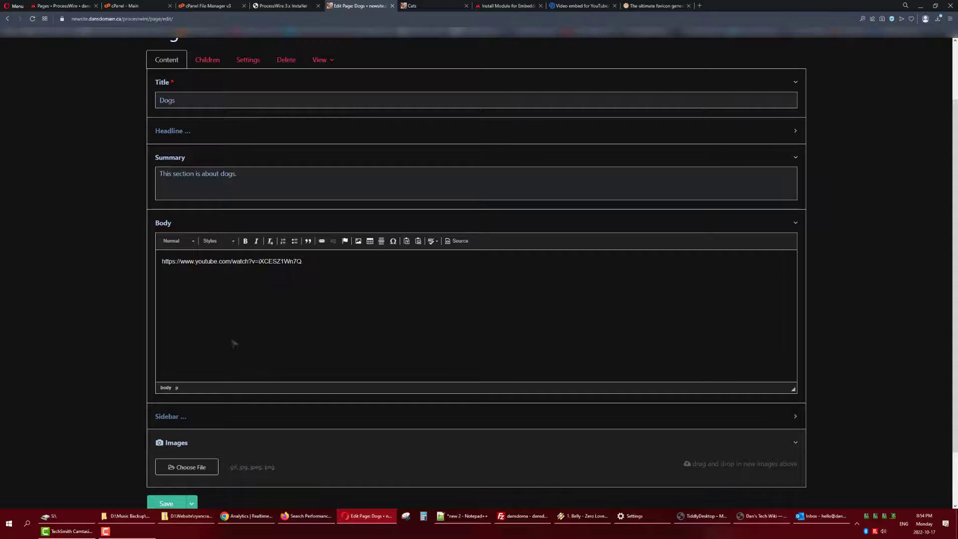
scroll(233, 344, "down", 2)
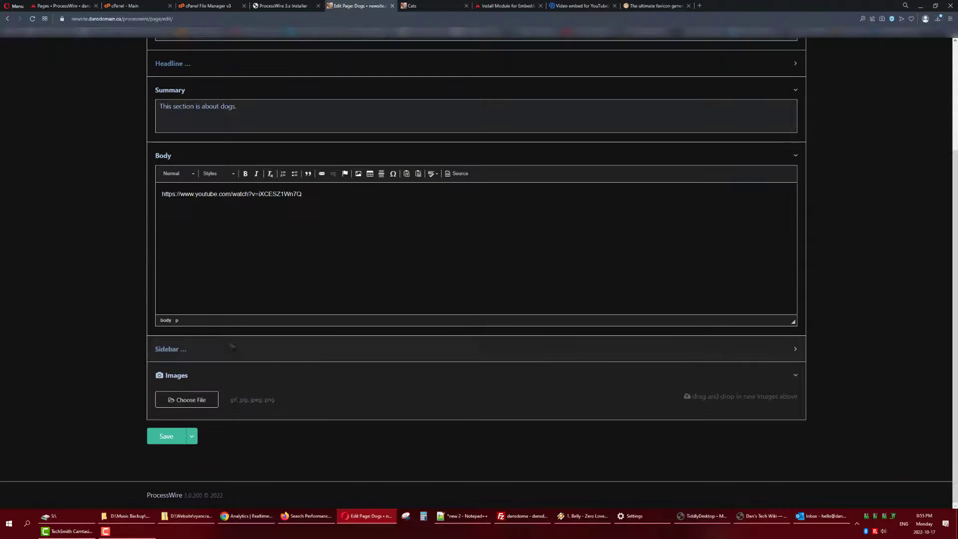
left_click(166, 436)
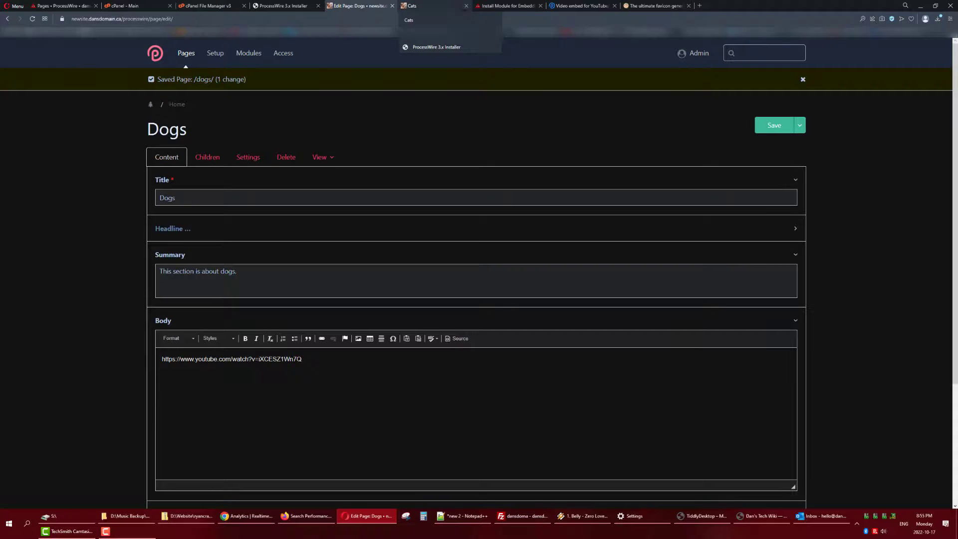
Close the open Cats page, load the newsite.dansdomain.ca home page separately, and open its Dogs page to check the video
left_click(466, 6)
left_click(625, 5)
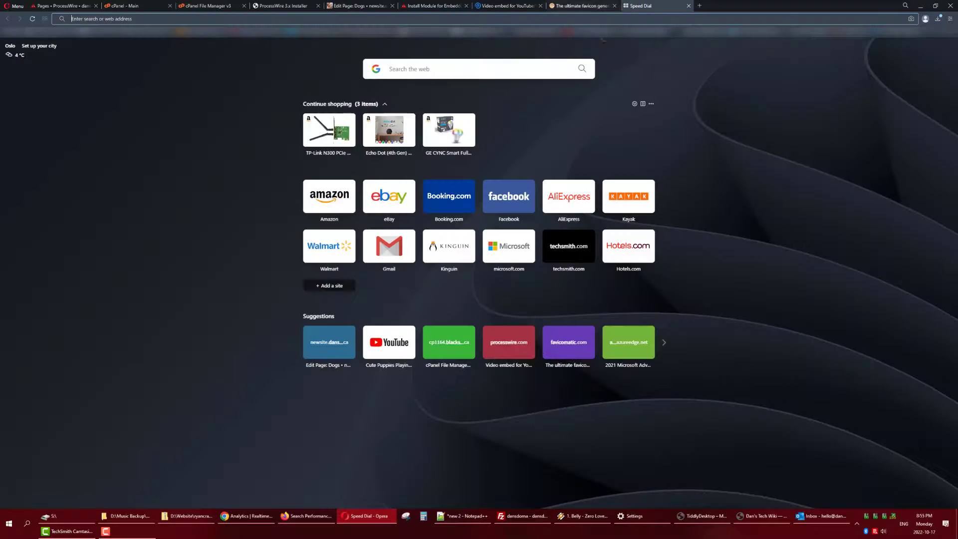
type("newsite.d")
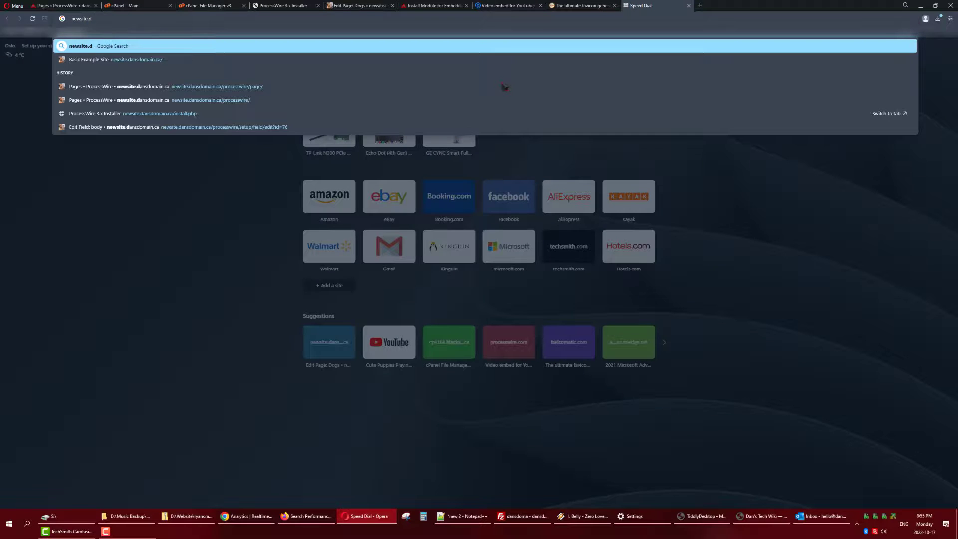
left_click(457, 60)
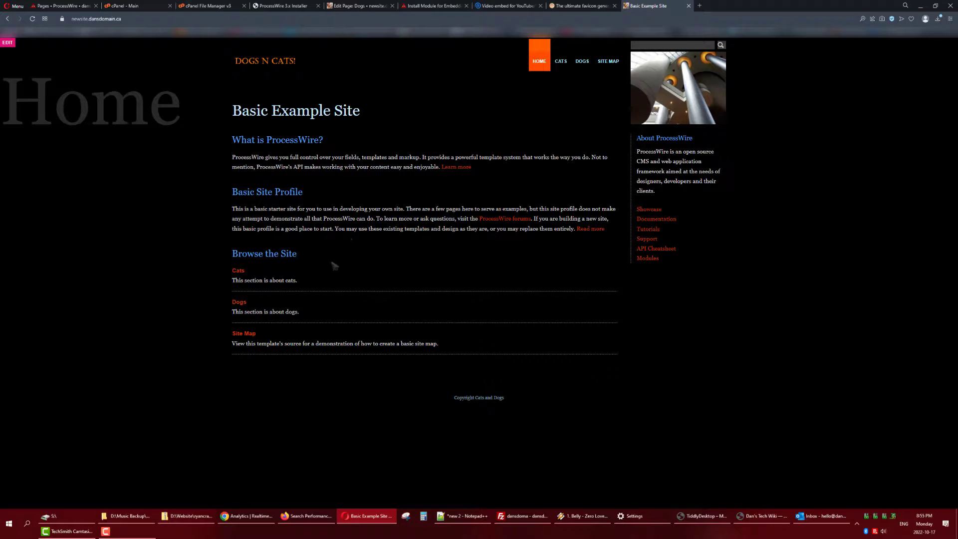
left_click(242, 303)
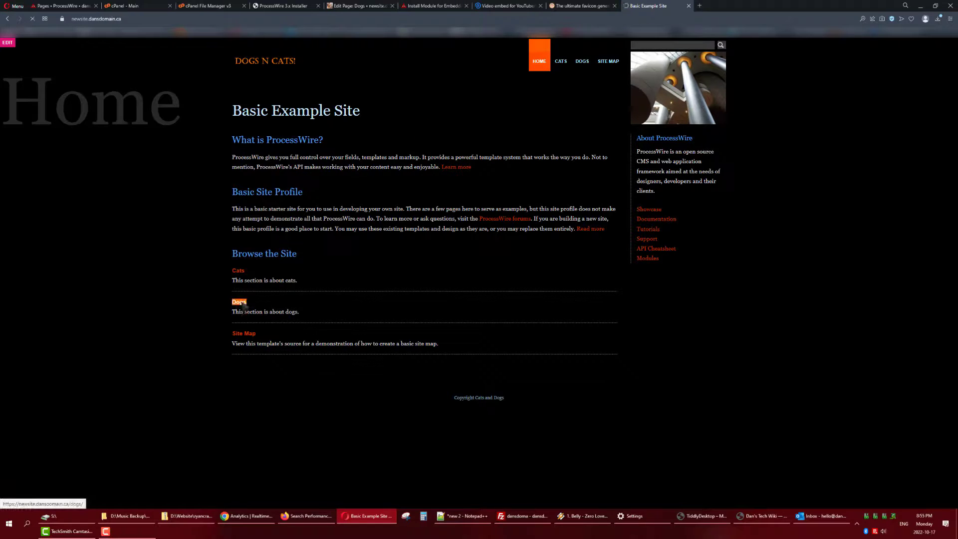